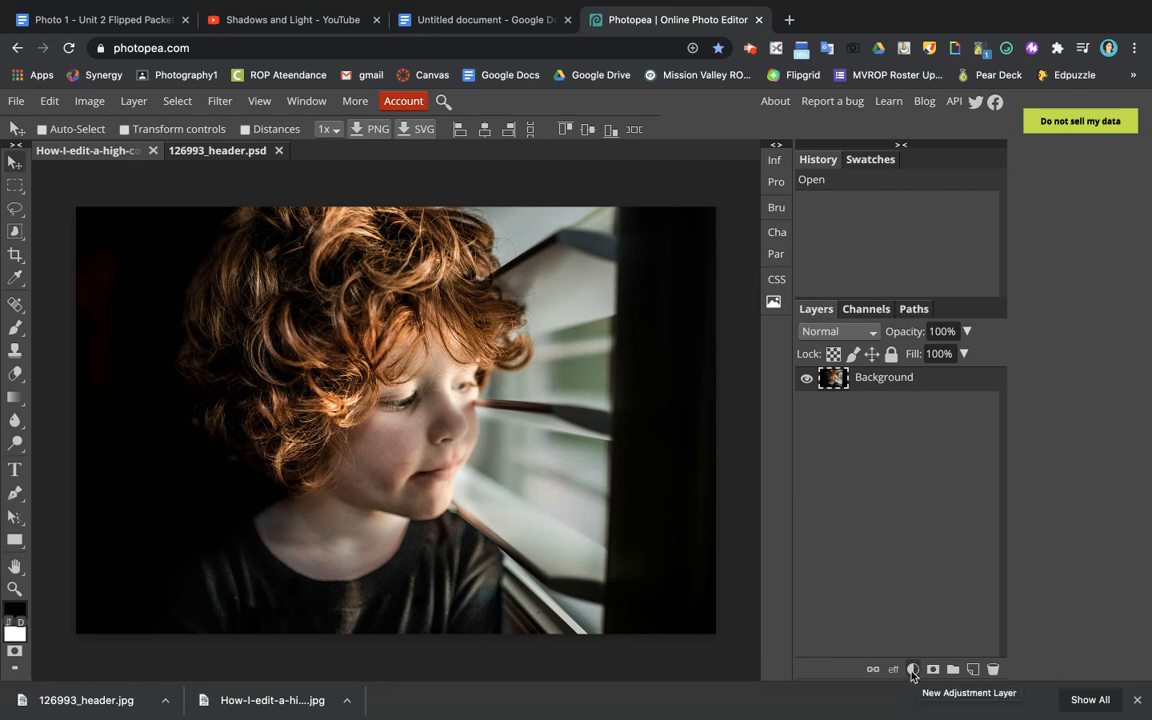
Add a Black & White adjustment layer above the portrait and toggle its visibility to compare with the colour original
click(911, 670)
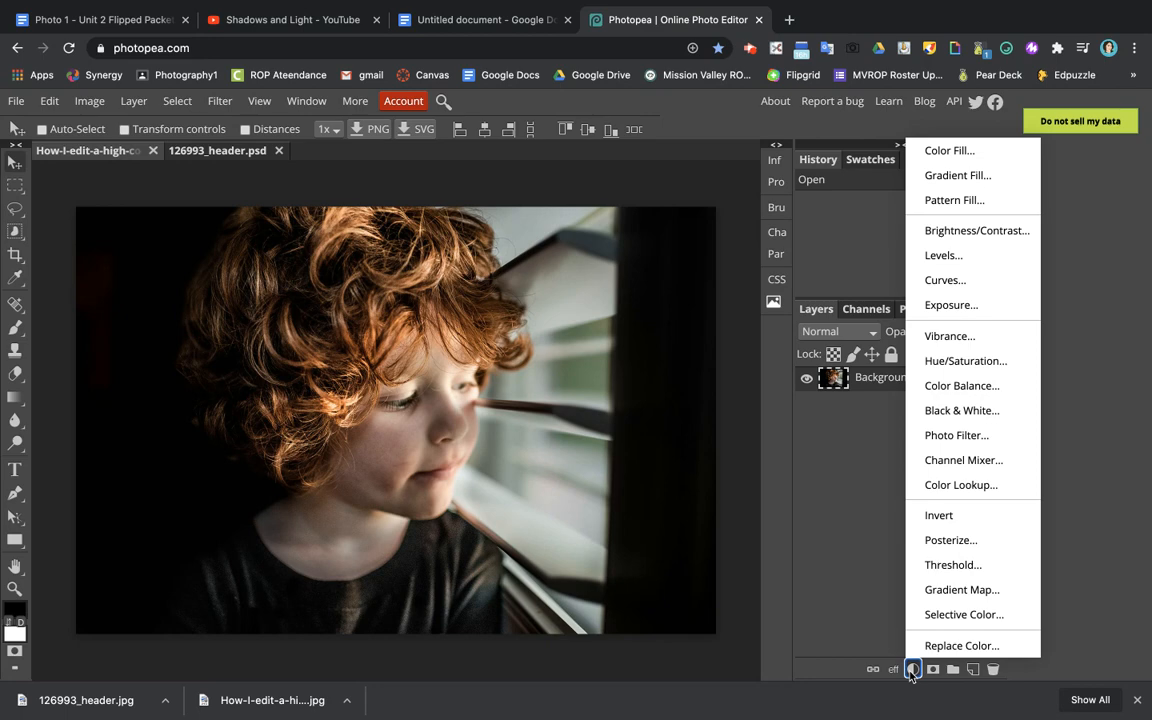
click(971, 419)
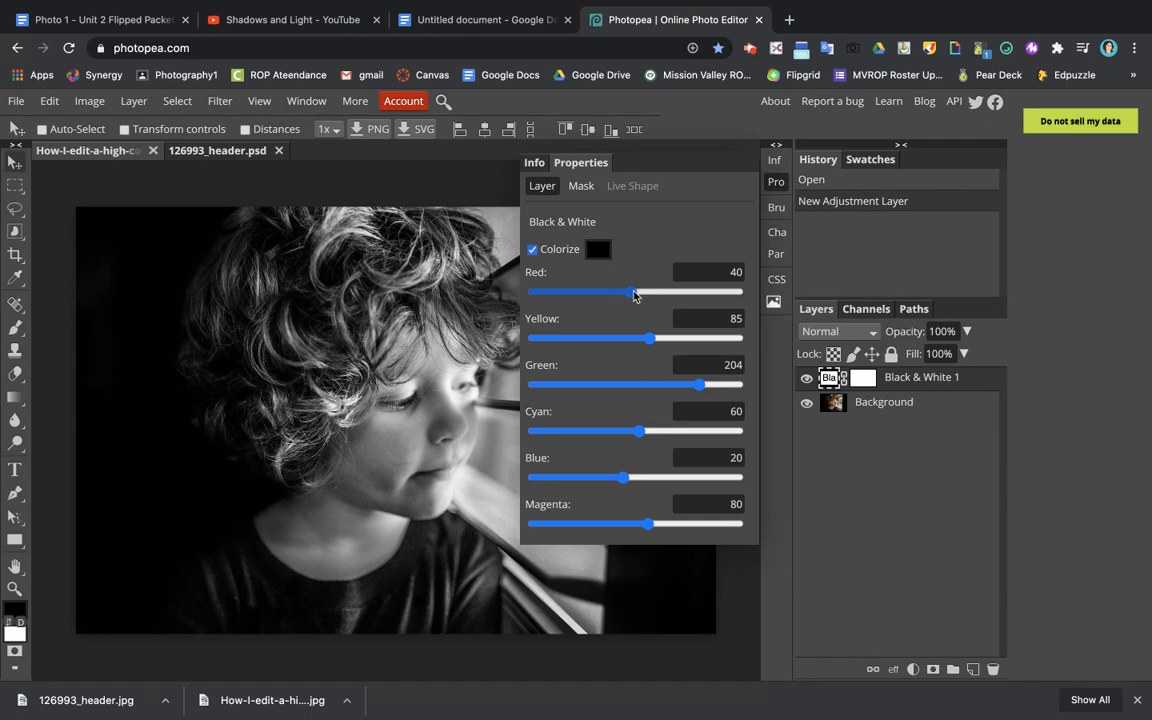
click(806, 378)
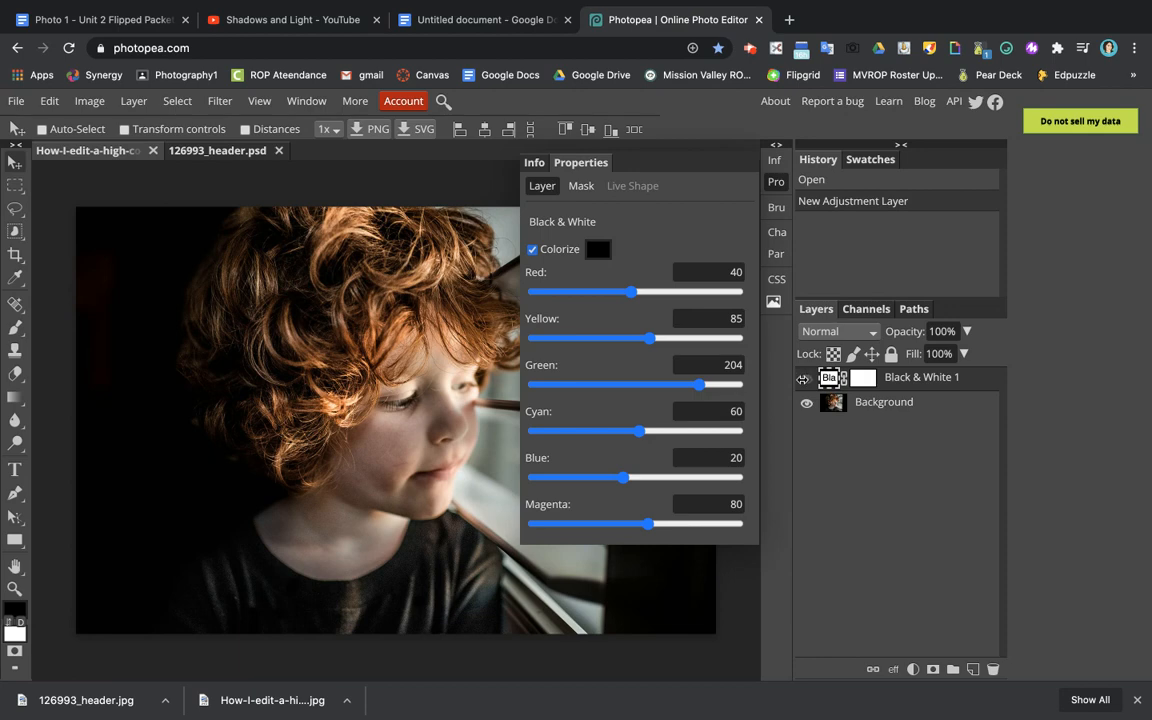
click(806, 378)
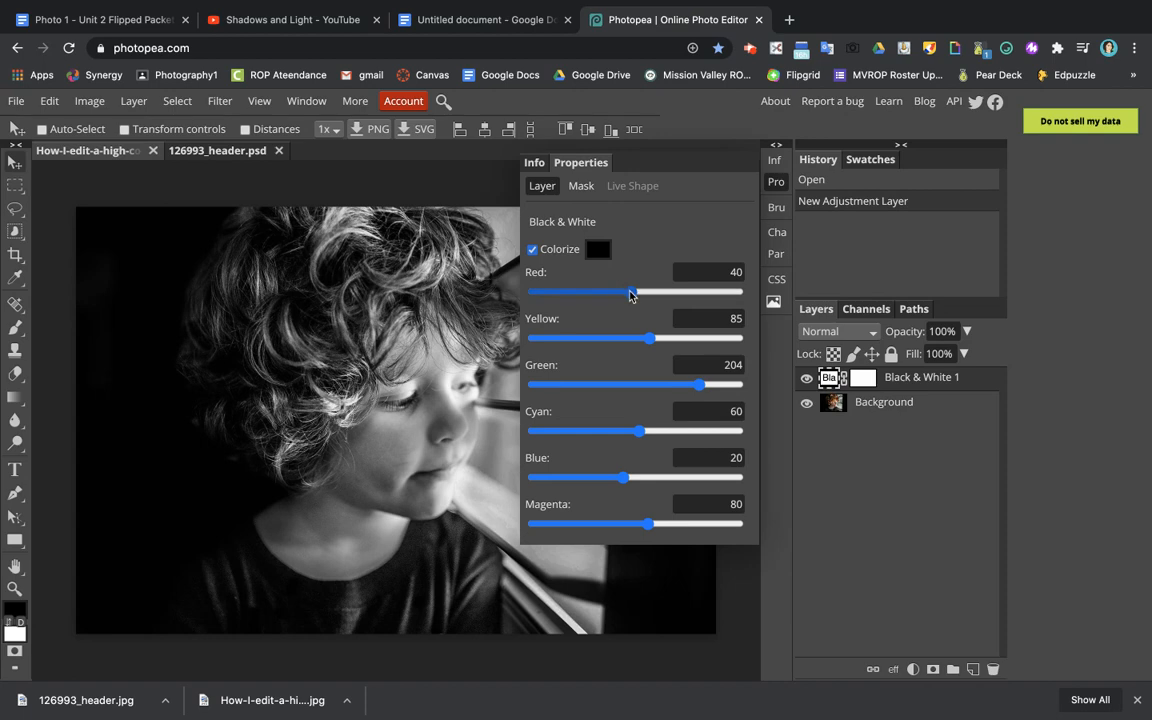
Set the portrait's Black & White mix to Red 90, Yellow 83, Green -35, Cyan -25, Blue 70 and Magenta 65
drag(631, 281, 652, 300)
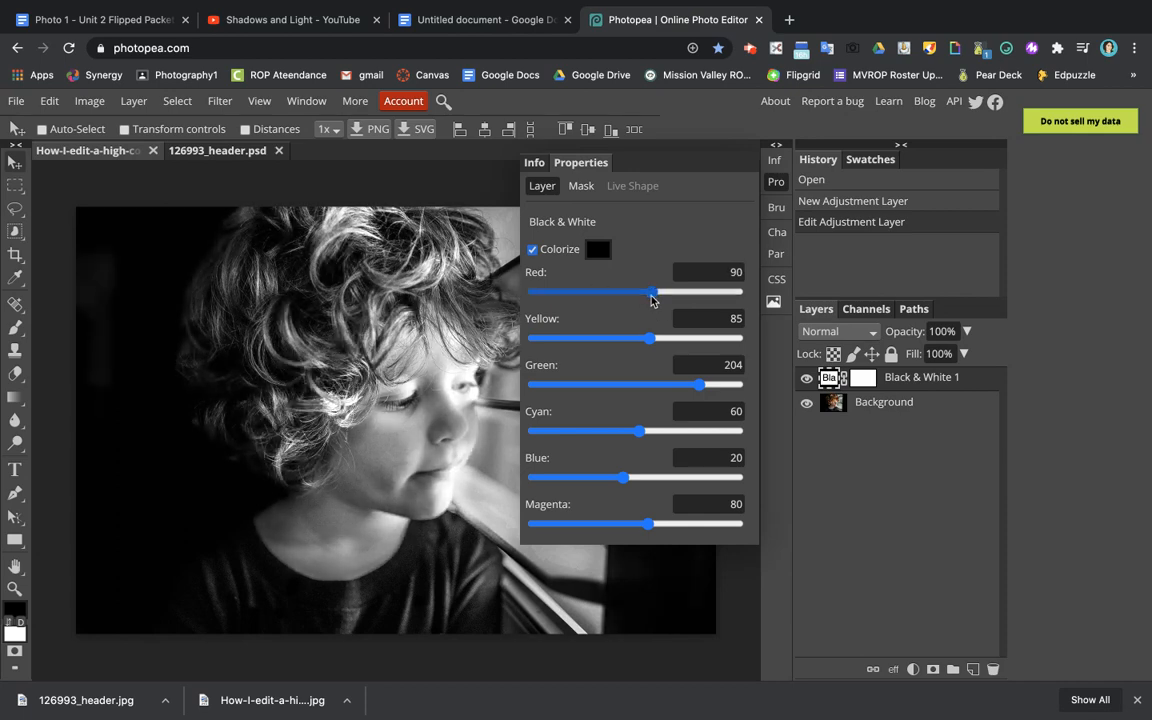
mouse_move(650, 338)
mouse_down()
mouse_move(607, 319)
mouse_move(663, 334)
mouse_move(638, 336)
mouse_move(649, 338)
mouse_up()
drag(700, 384, 601, 393)
drag(643, 430, 605, 411)
mouse_move(623, 477)
mouse_down()
mouse_move(790, 478)
mouse_move(586, 470)
mouse_move(740, 477)
mouse_move(643, 477)
mouse_up()
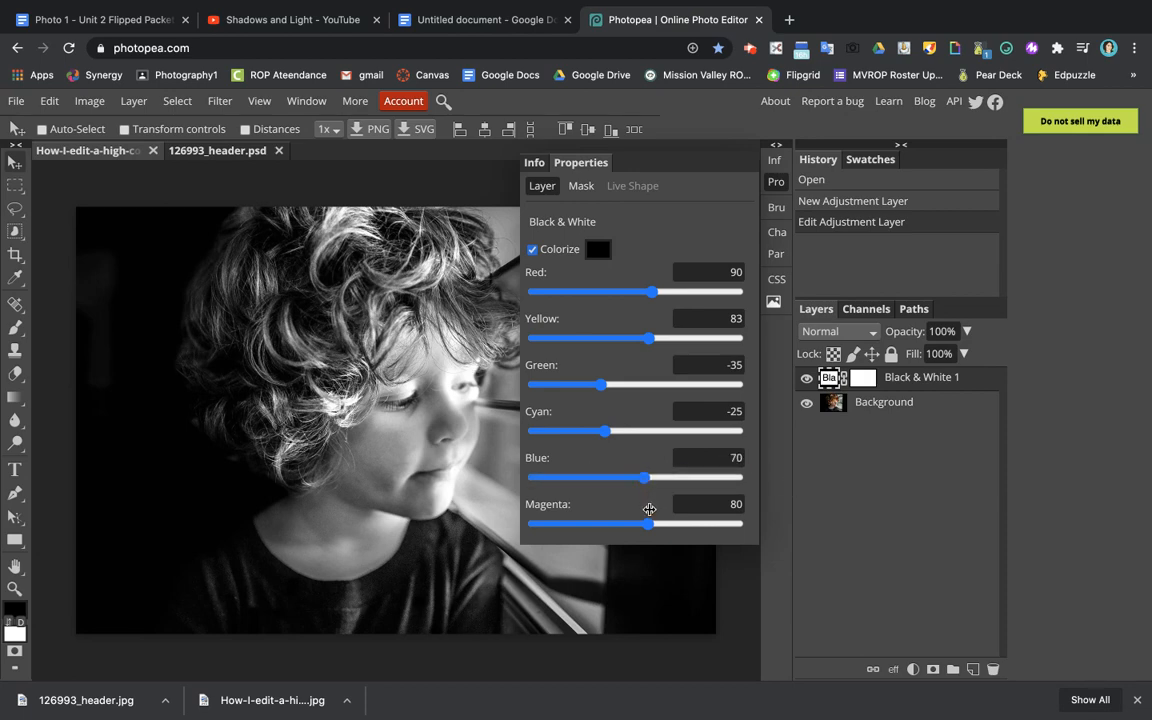
drag(649, 524, 643, 496)
mouse_move(648, 341)
mouse_down()
mouse_move(589, 340)
mouse_move(665, 340)
mouse_move(648, 345)
mouse_up()
Add a Levels adjustment layer to the portrait with input black 0, midtones 1.11 and input white 253
click(913, 669)
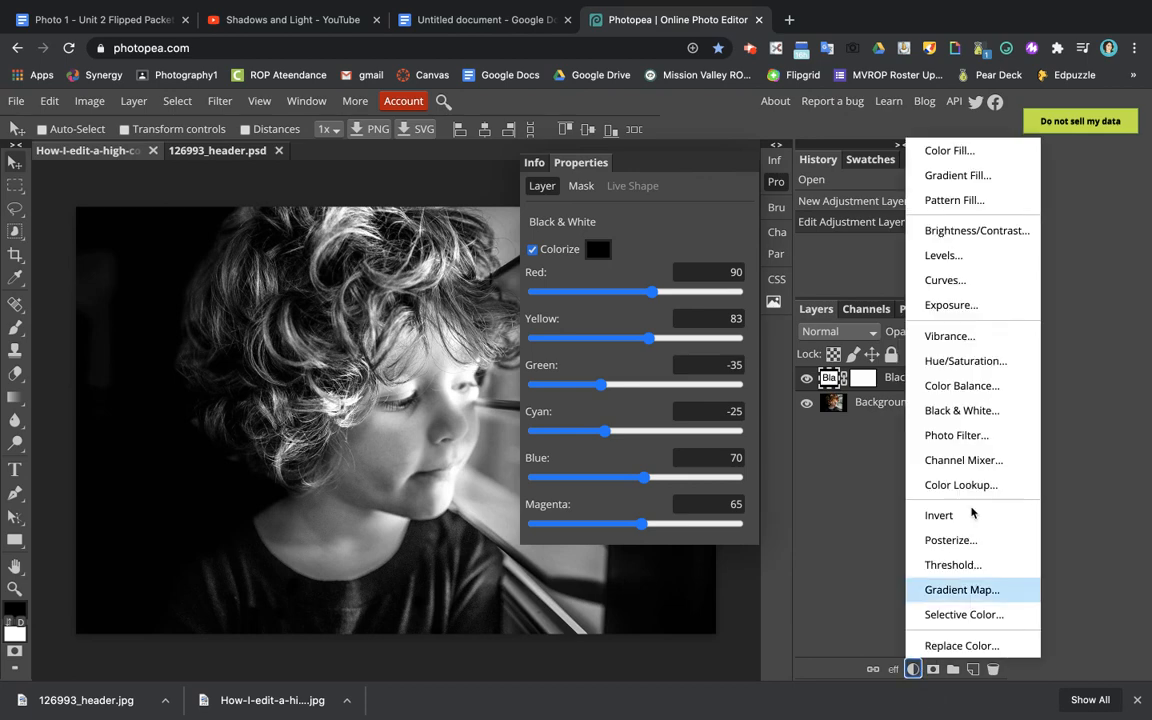
click(942, 256)
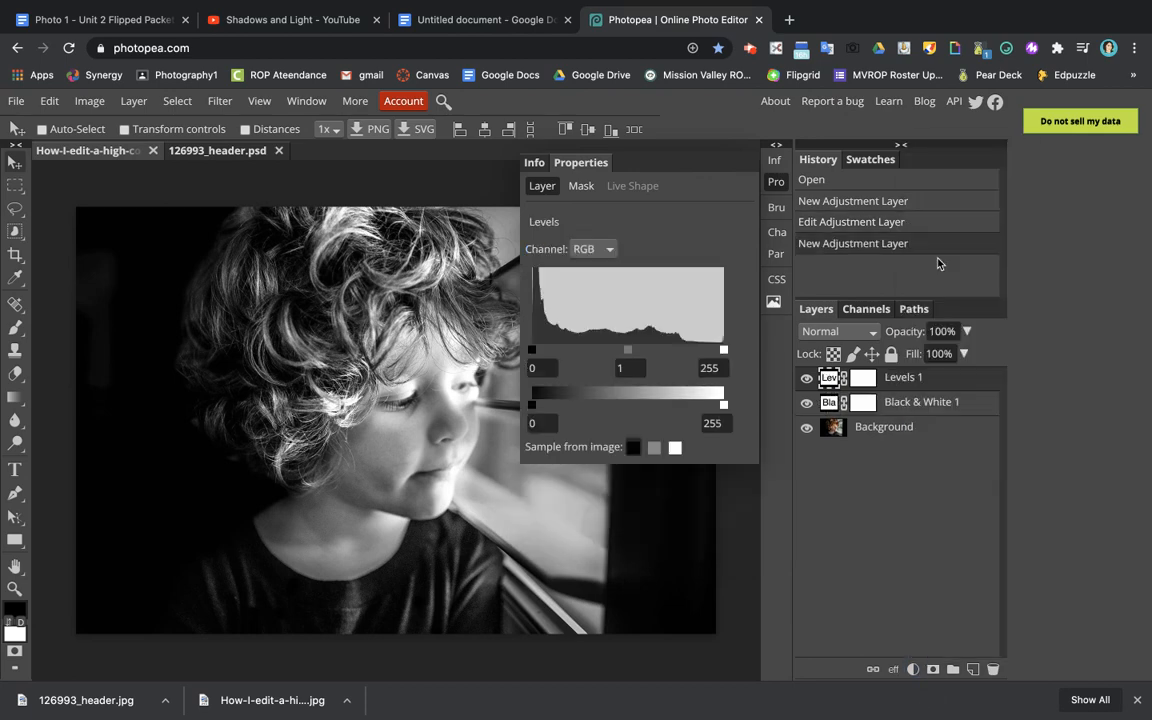
mouse_move(722, 352)
mouse_down()
mouse_move(685, 343)
mouse_move(742, 355)
mouse_up()
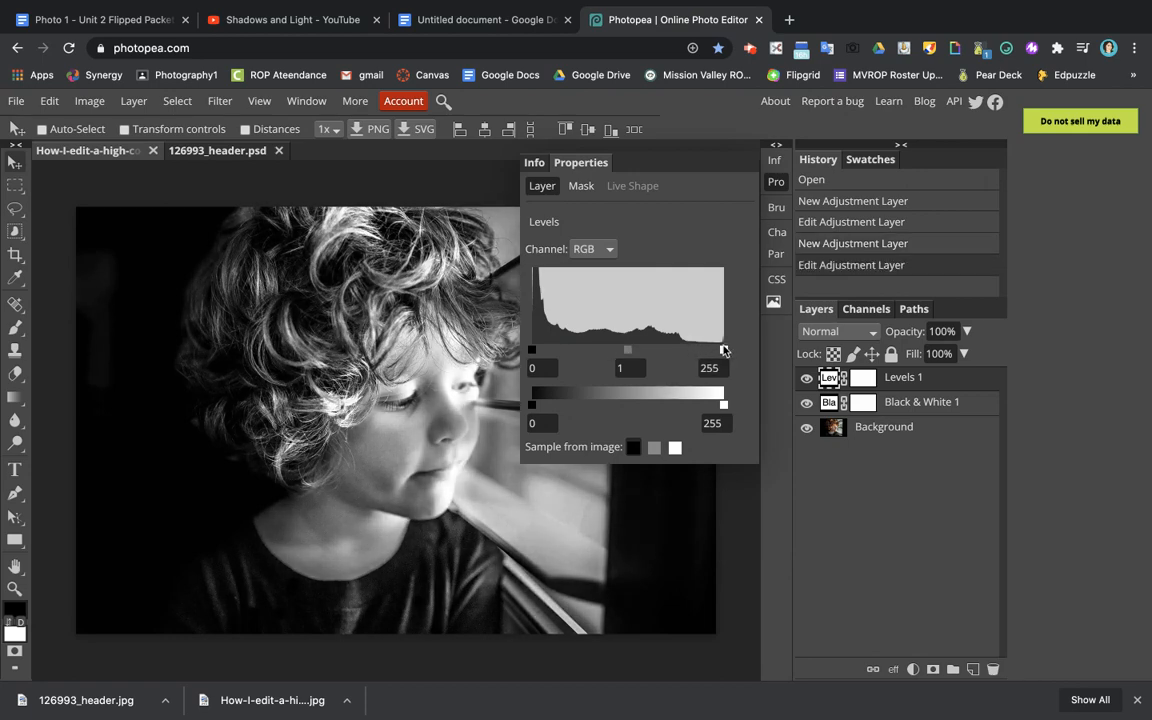
mouse_move(723, 350)
mouse_down()
mouse_move(620, 333)
mouse_move(726, 351)
mouse_up()
mouse_move(724, 350)
mouse_down()
mouse_move(706, 349)
mouse_move(748, 350)
mouse_move(680, 356)
mouse_move(779, 368)
mouse_up()
mouse_move(532, 350)
mouse_down()
mouse_move(557, 358)
mouse_move(519, 352)
mouse_up()
mouse_move(531, 354)
mouse_down()
mouse_move(544, 354)
mouse_move(511, 348)
mouse_up()
mouse_move(627, 351)
mouse_down()
mouse_move(650, 351)
mouse_move(622, 351)
mouse_up()
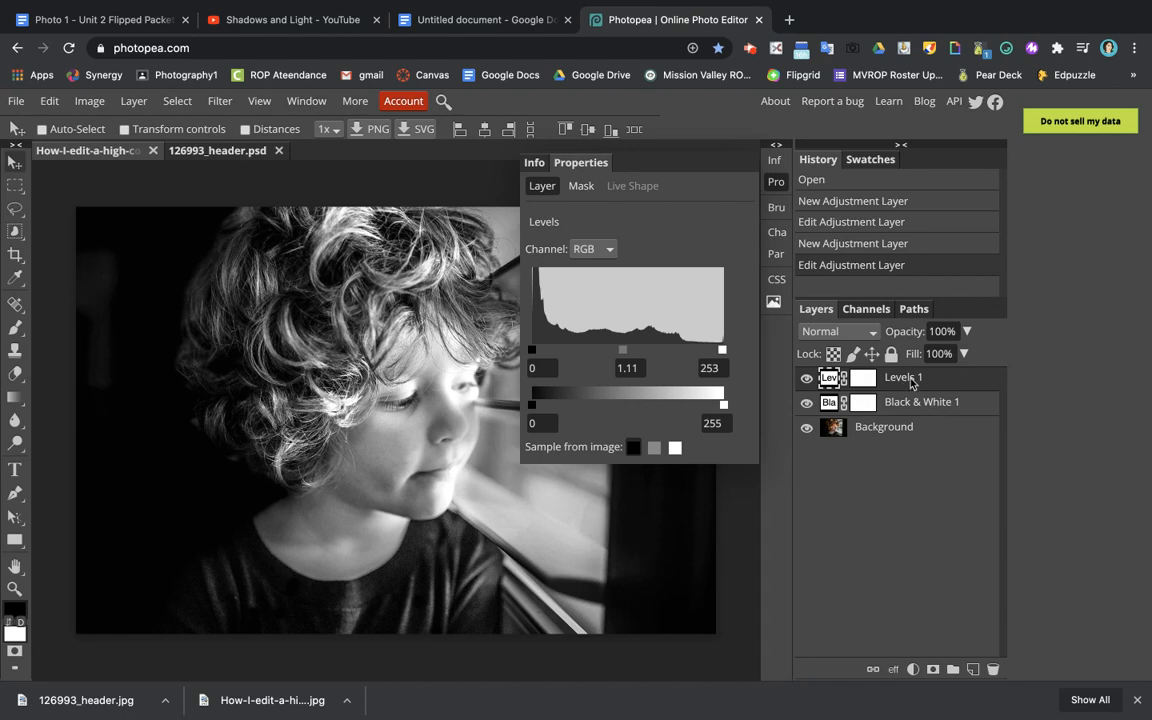
Switch to the brick wall document 126993_header.psd and add a Black & White adjustment layer above its background
click(238, 150)
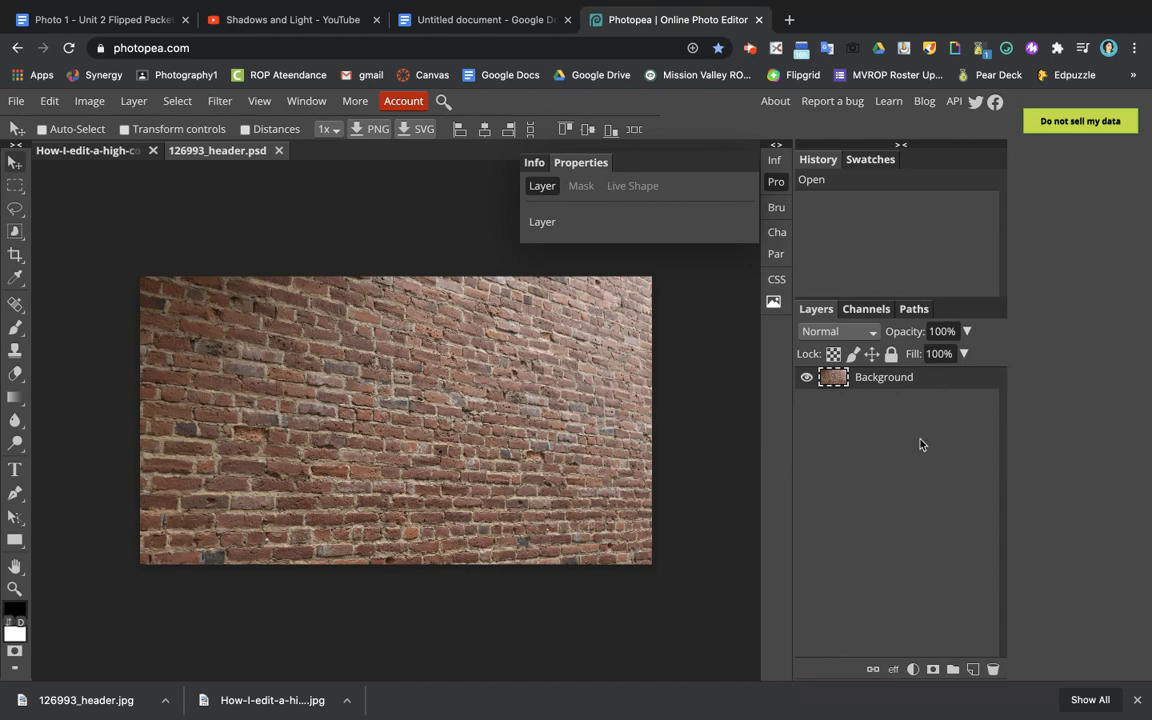
click(913, 670)
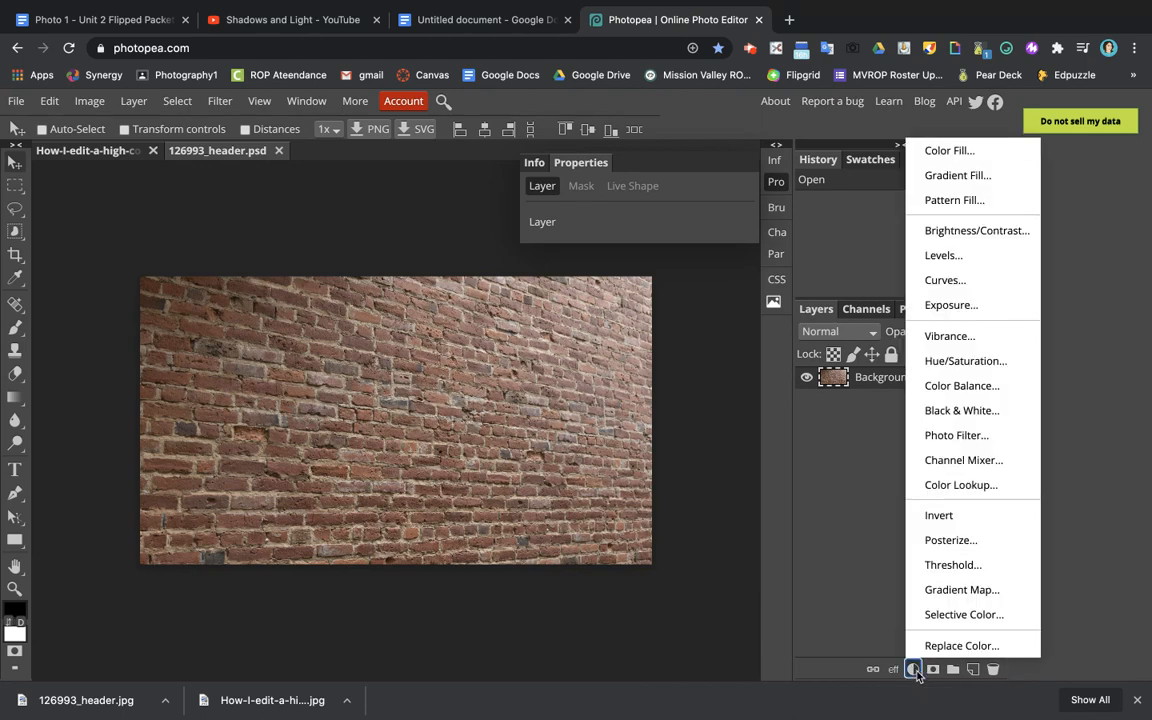
click(995, 409)
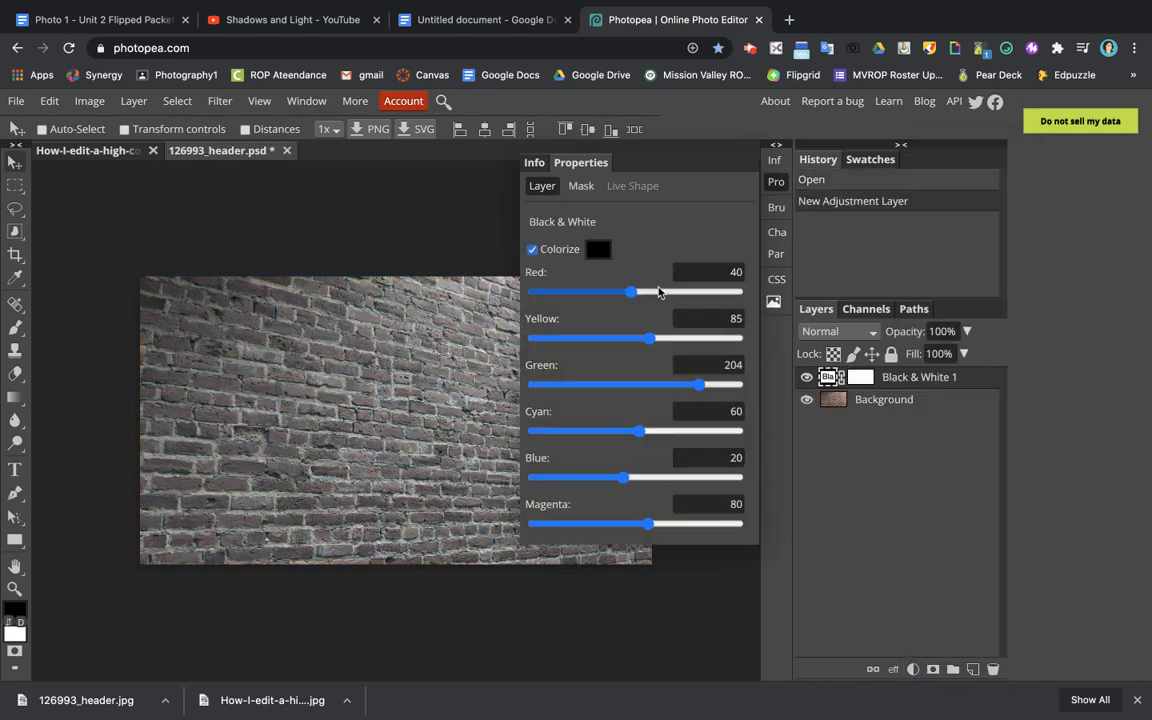
Set the brick wall's Black & White mix to Red -75, Yellow 300, Green 60, Cyan 43, Blue 48 and Magenta 45
drag(637, 292, 606, 270)
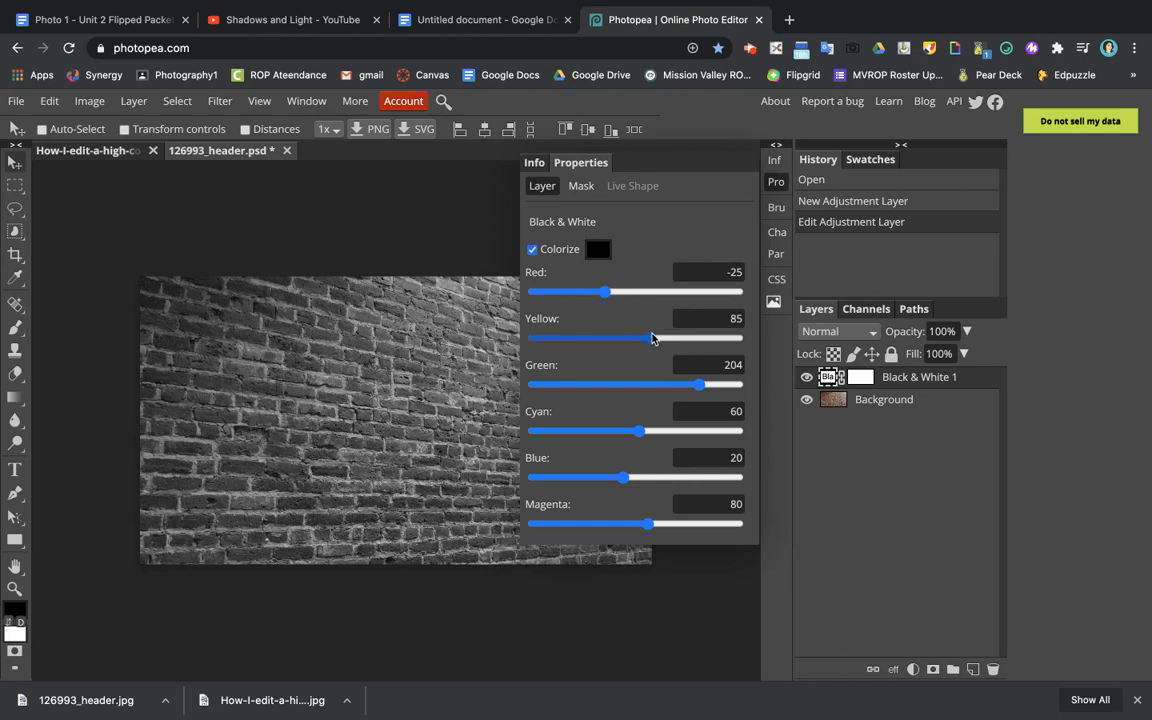
drag(607, 292, 585, 296)
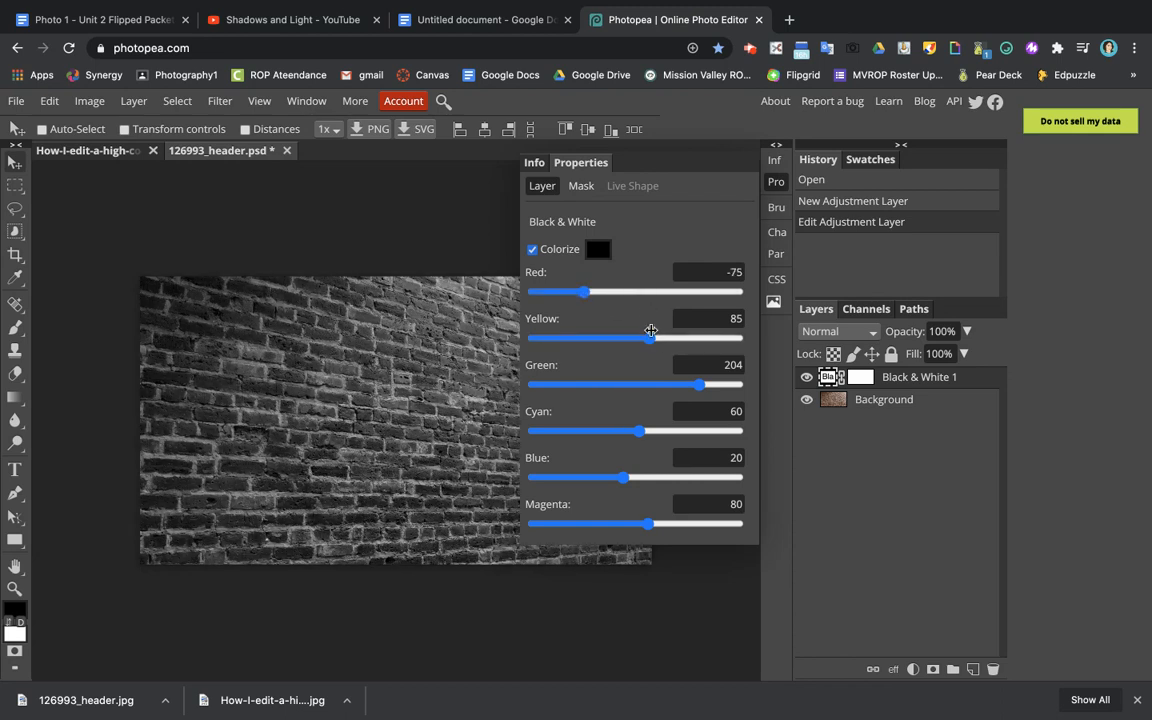
drag(650, 338, 745, 338)
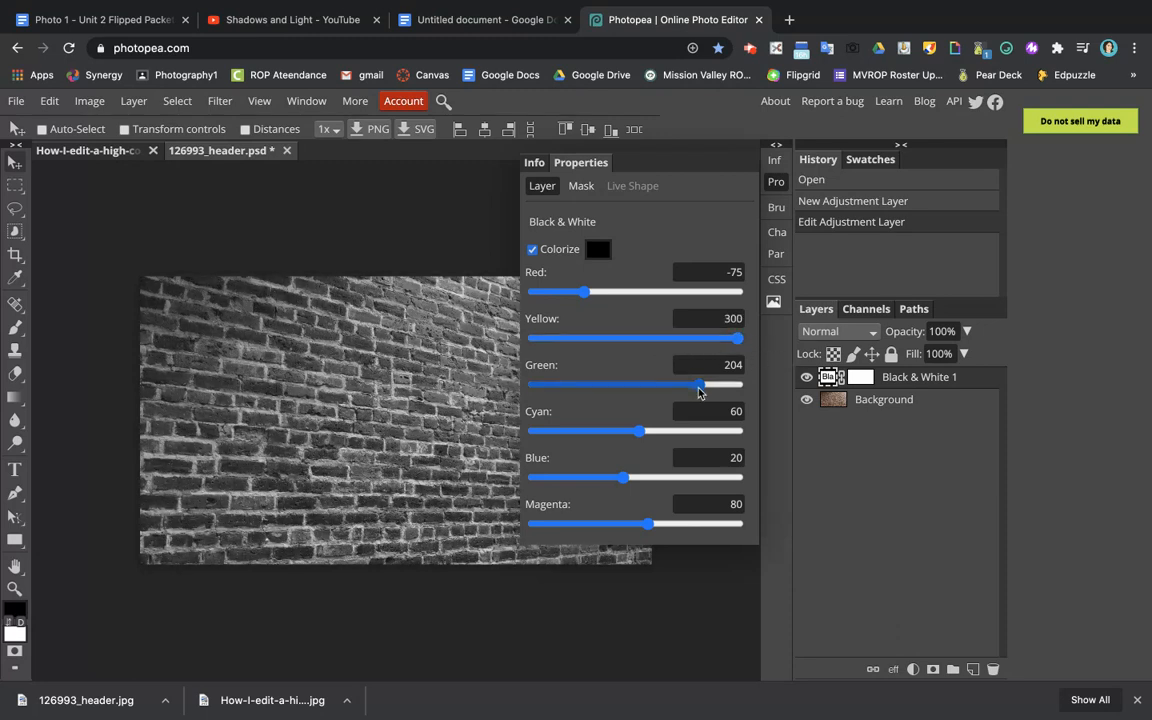
drag(699, 384, 639, 384)
drag(637, 431, 635, 478)
mouse_move(649, 530)
mouse_down()
mouse_move(470, 528)
mouse_move(830, 506)
mouse_move(612, 537)
mouse_move(634, 527)
mouse_up()
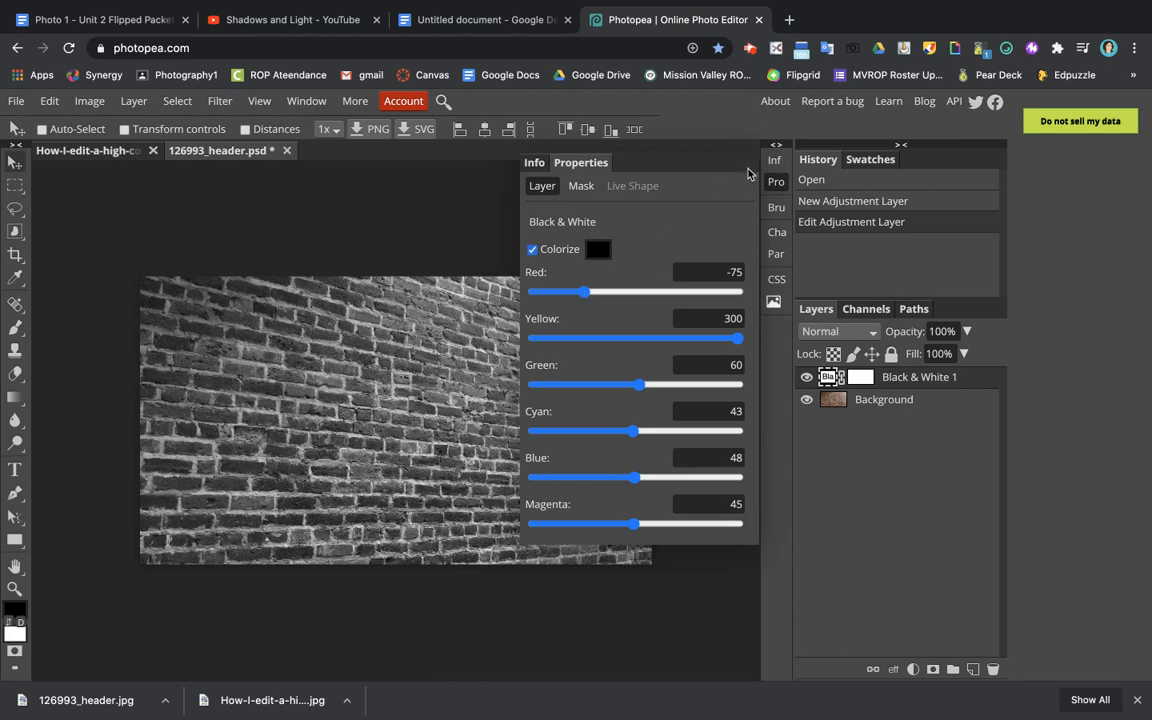
Add a Levels adjustment layer to the brick wall with input black 23 and input white 208
click(912, 670)
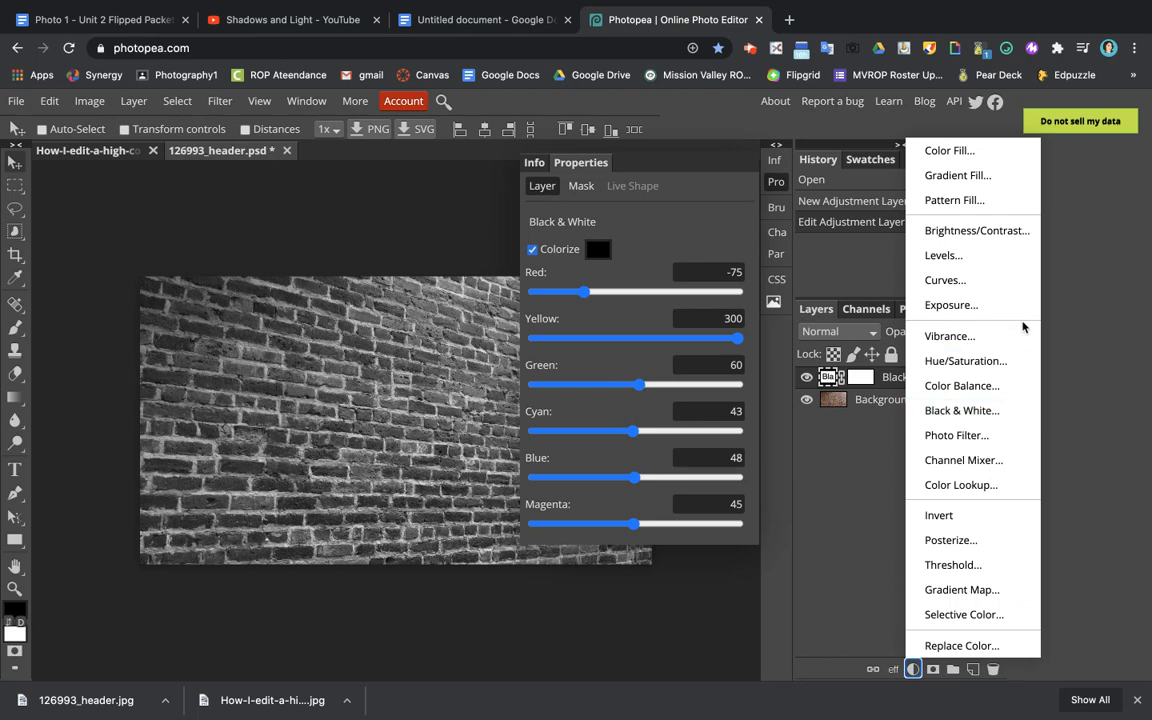
click(996, 259)
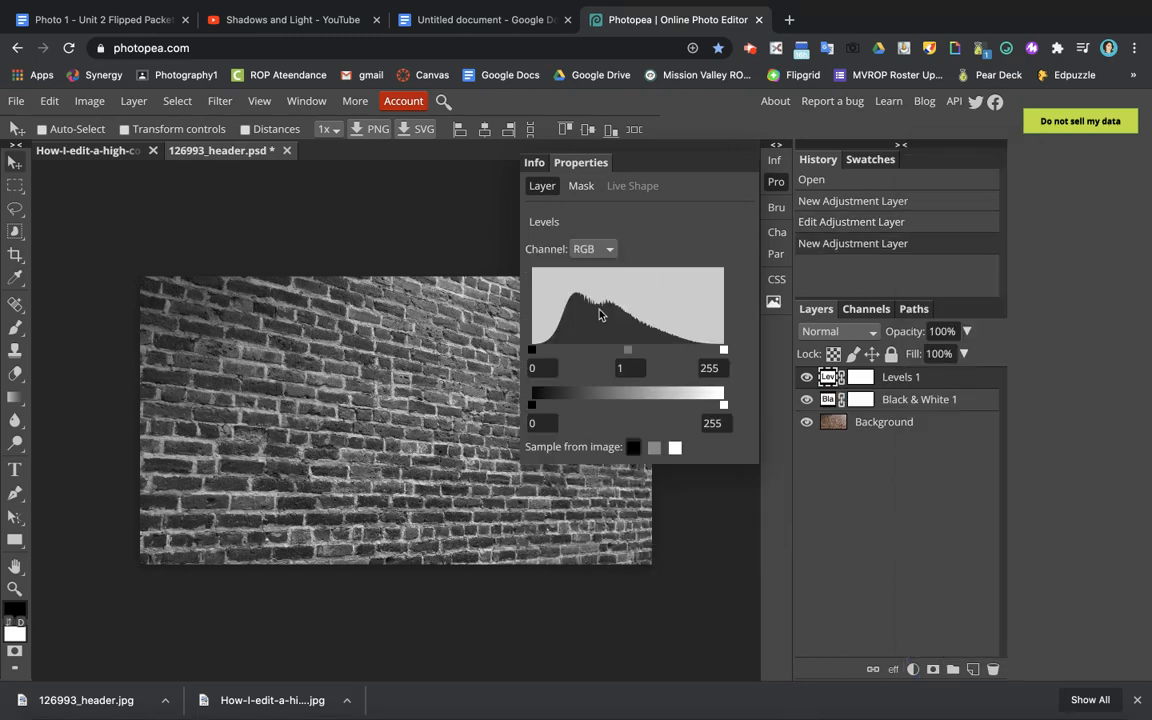
click(533, 353)
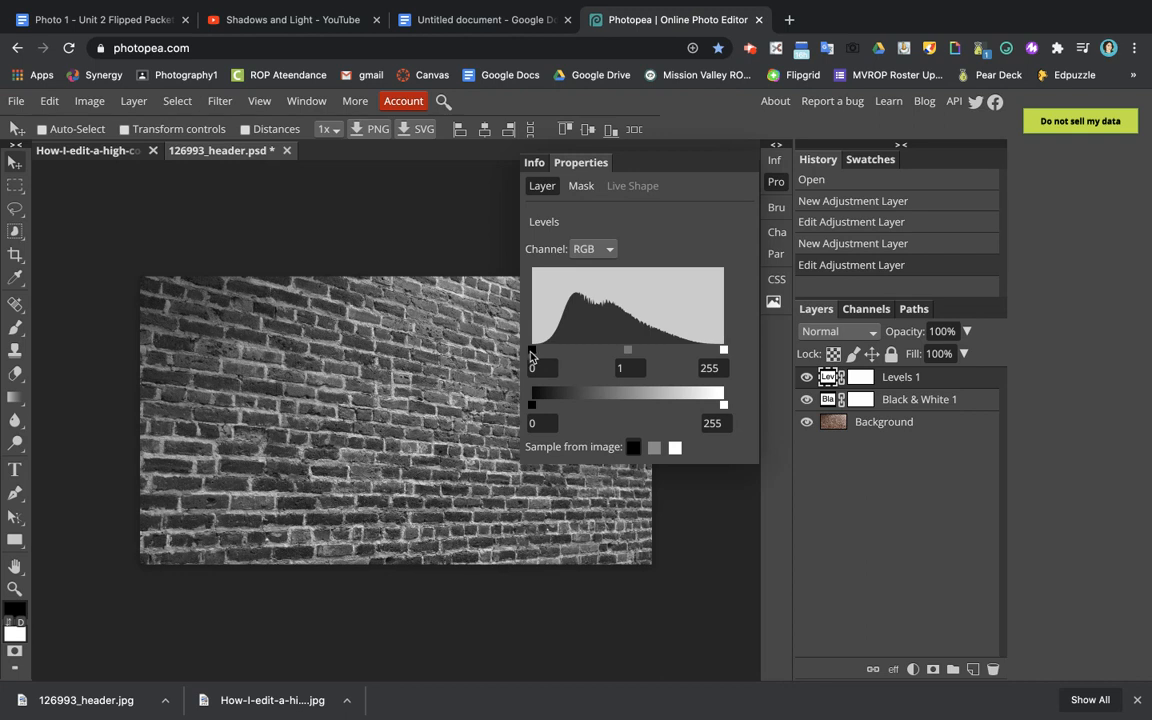
drag(532, 353, 548, 354)
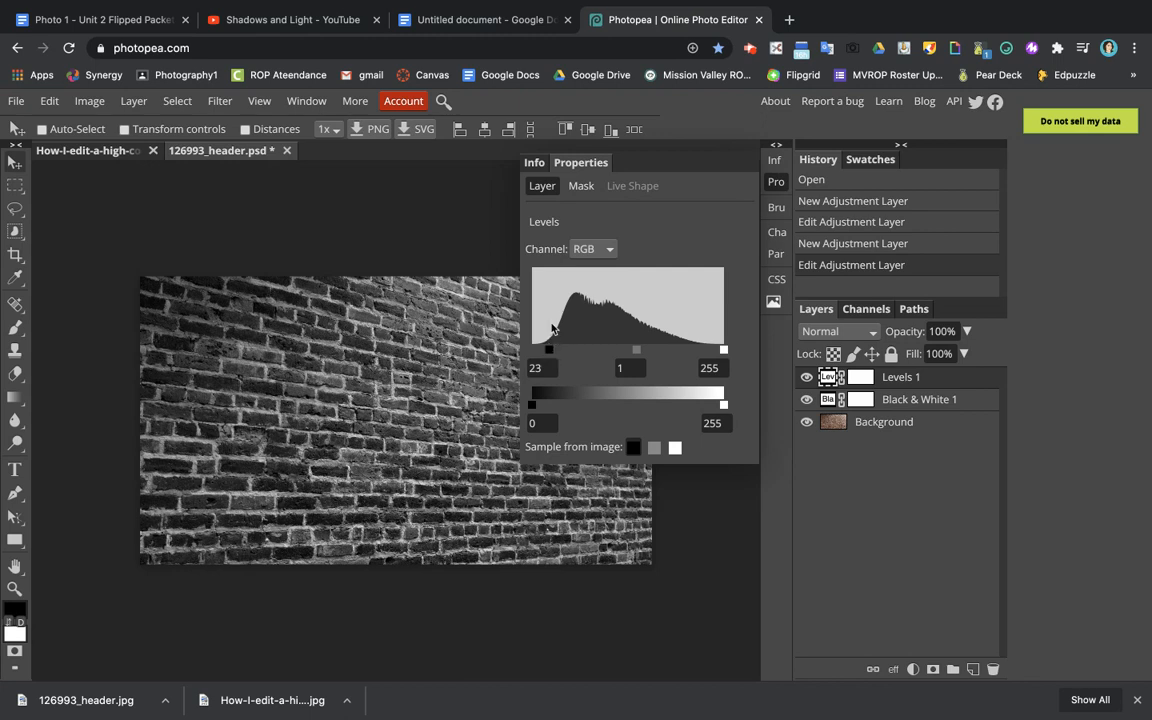
drag(723, 351, 688, 353)
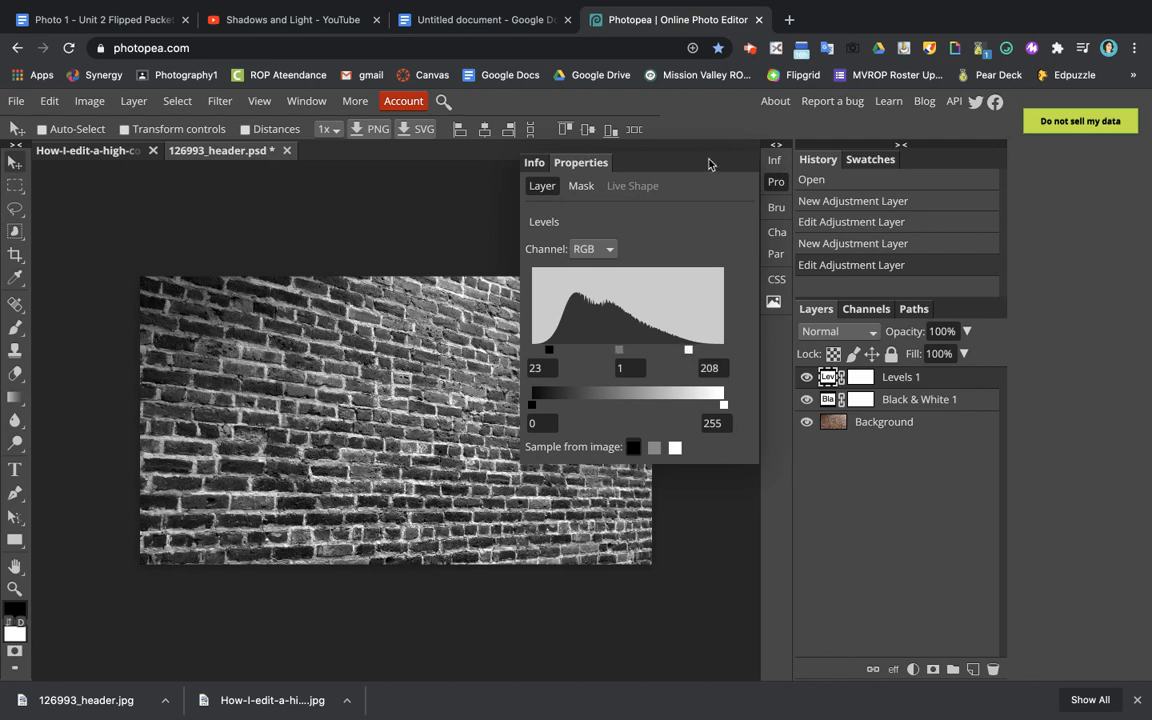
Compare the brick wall with and without the Levels and Black & White adjustments by toggling each layer's visibility
click(805, 378)
click(805, 378)
click(805, 378)
click(805, 378)
click(805, 378)
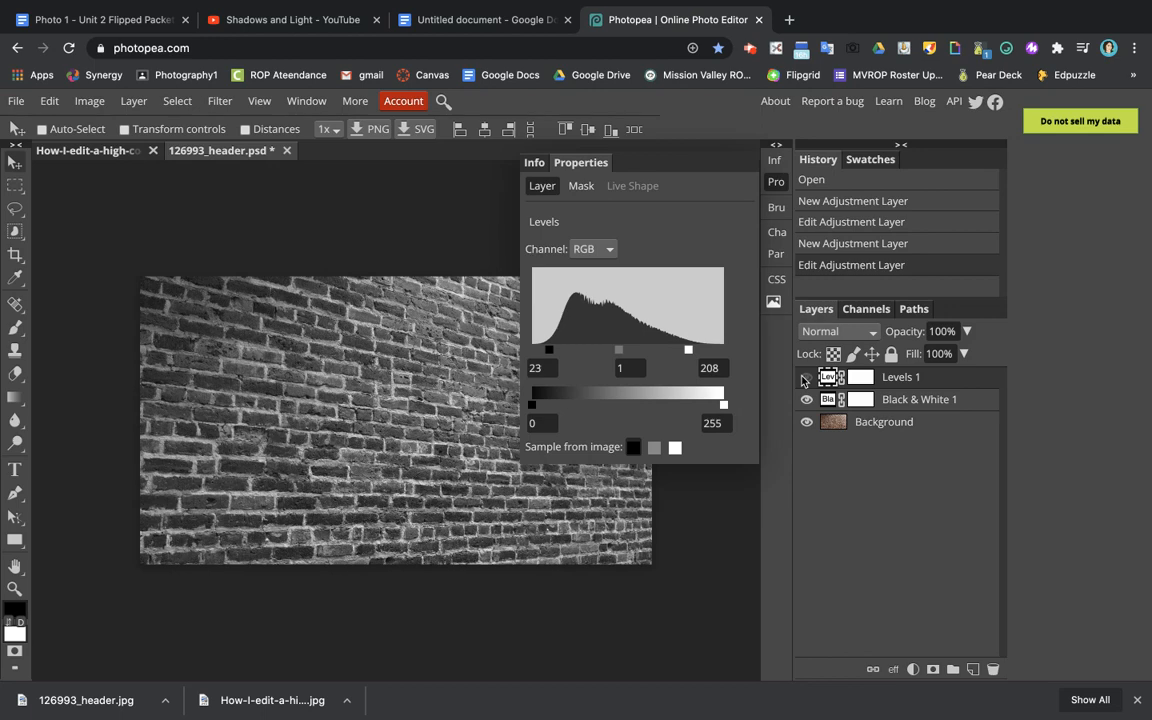
click(805, 378)
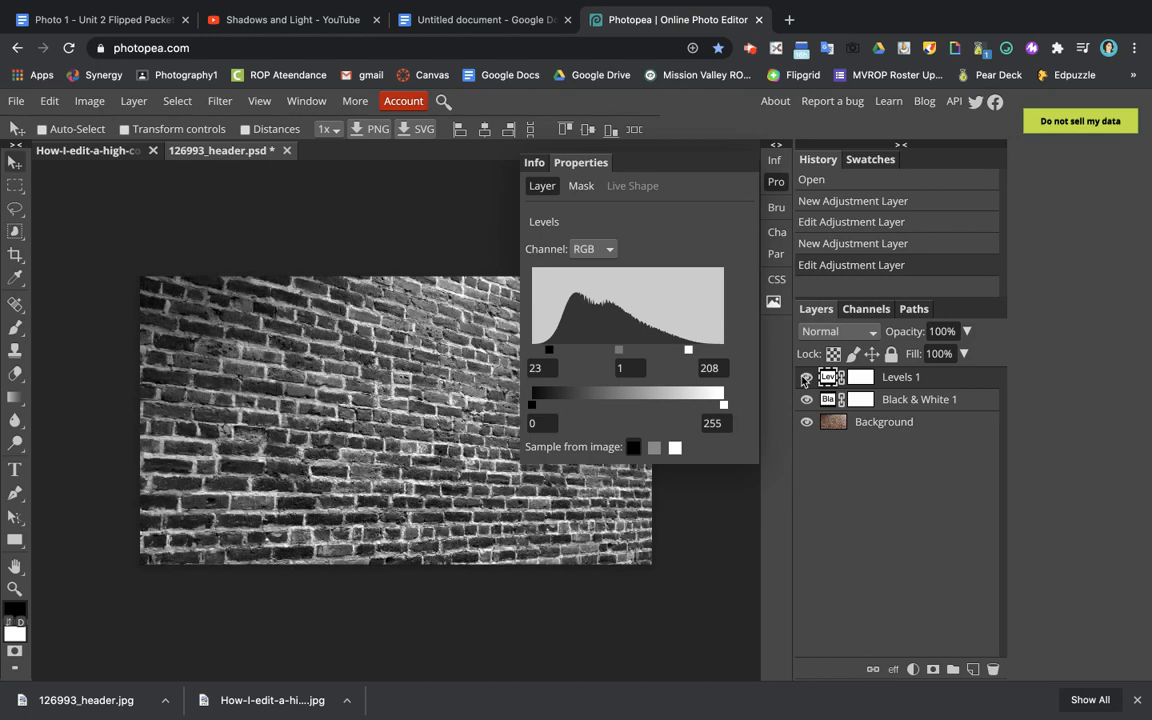
click(806, 400)
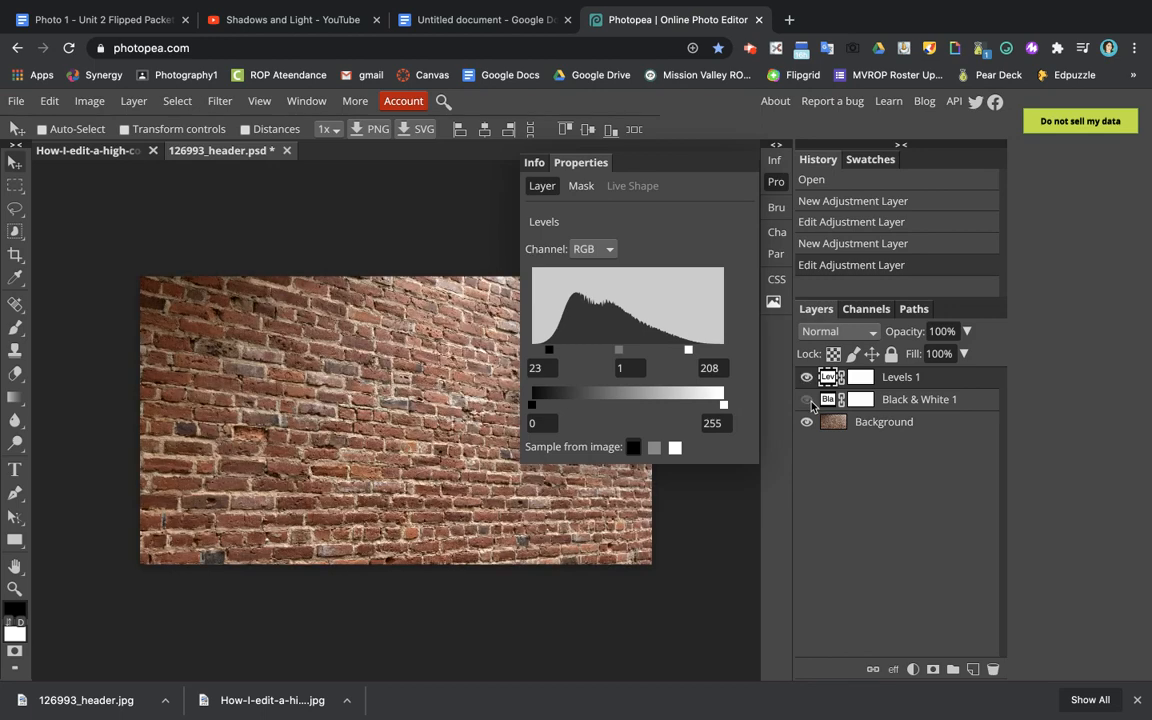
click(806, 400)
click(806, 378)
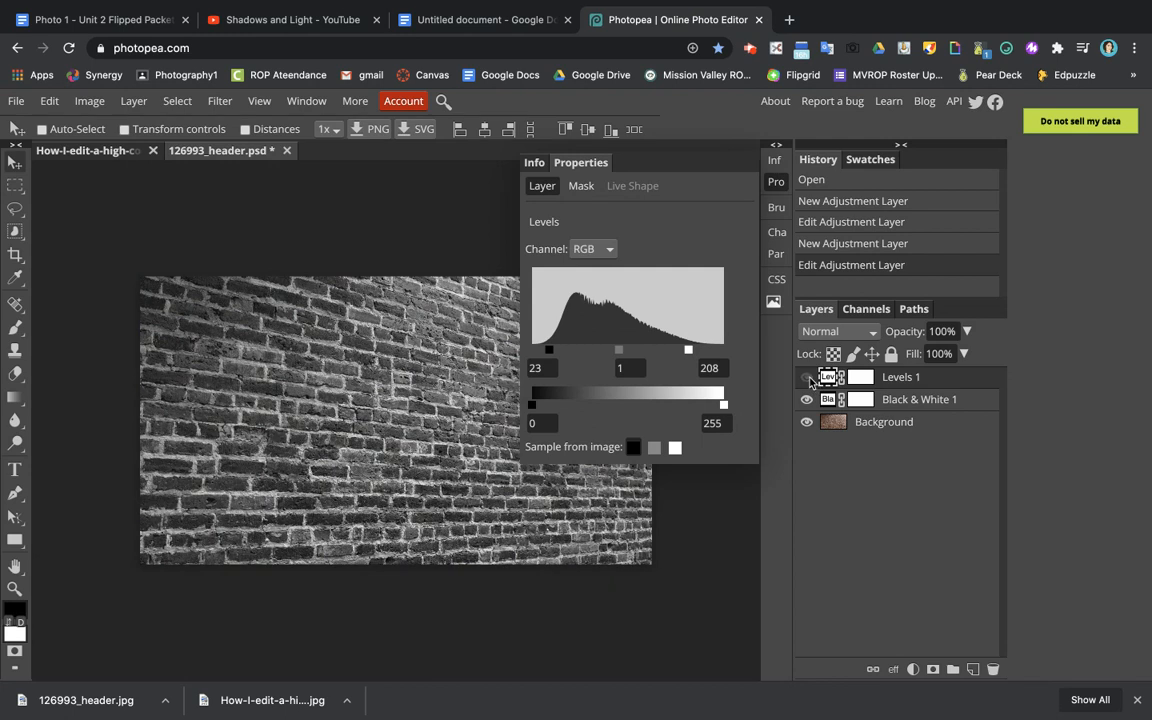
click(807, 378)
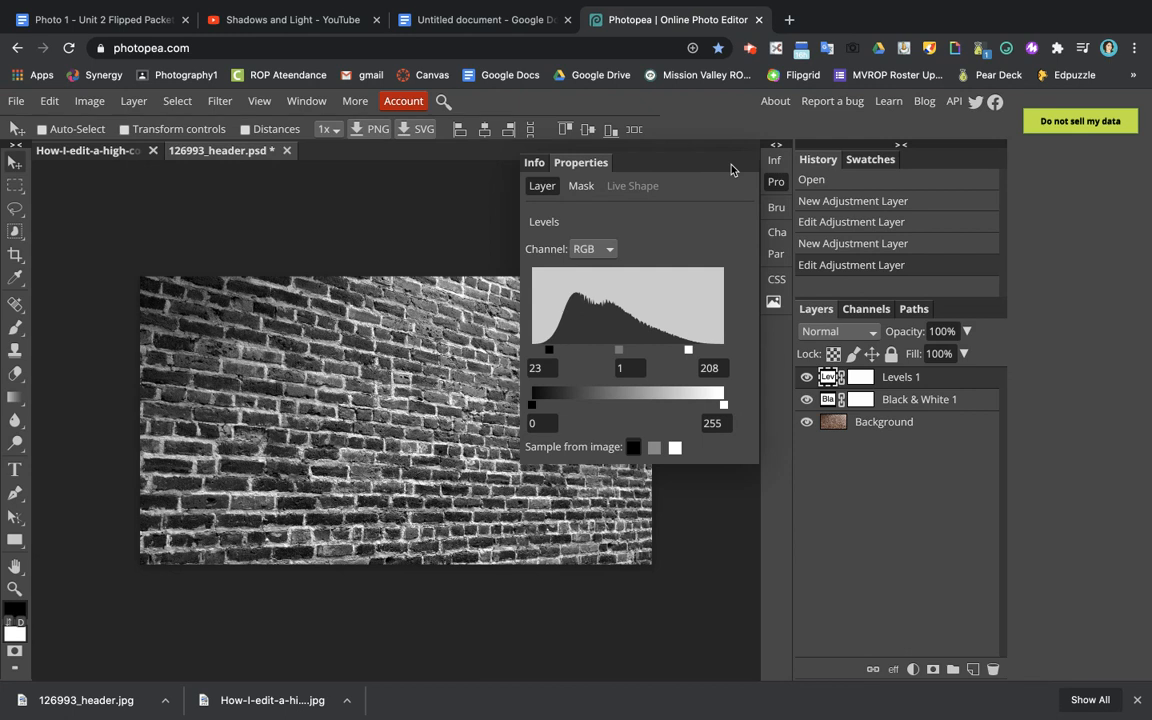
click(750, 47)
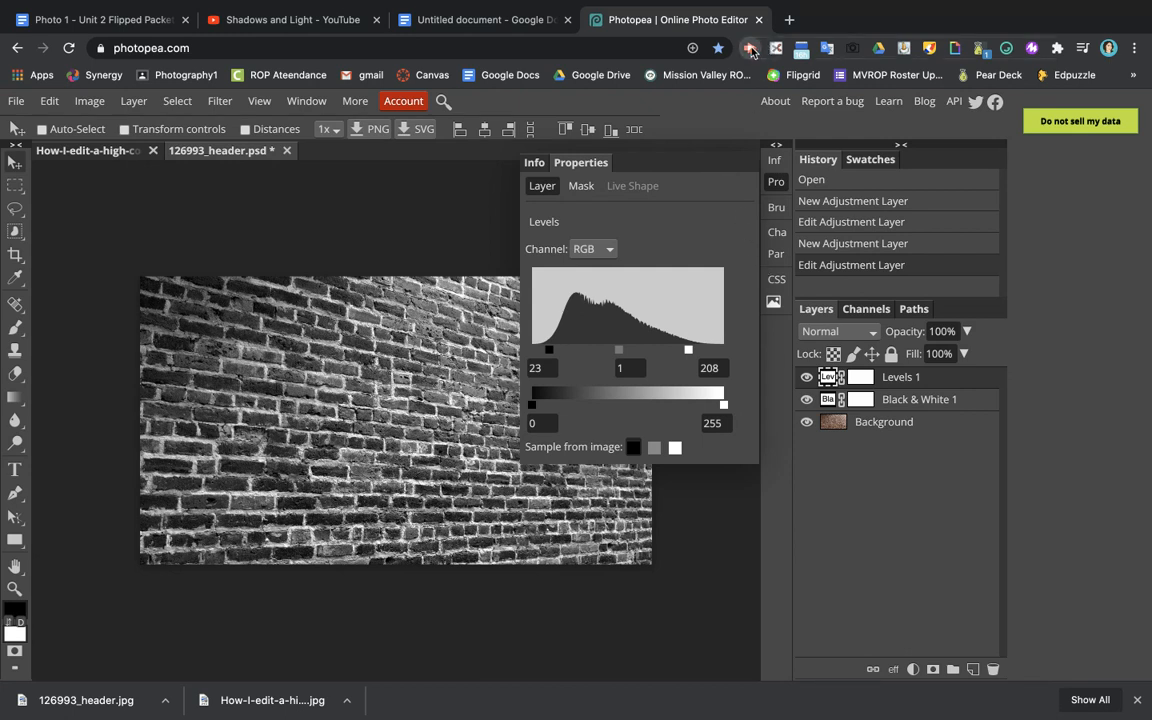